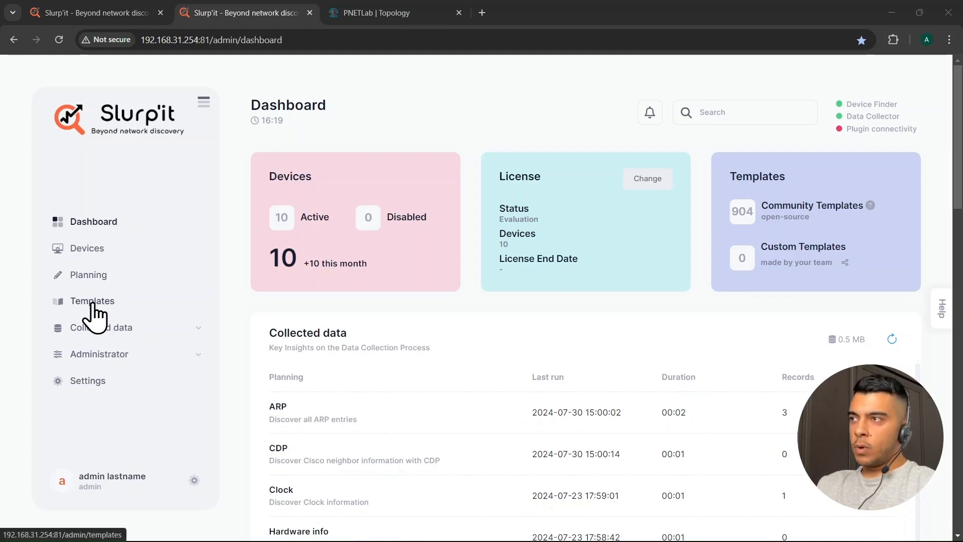
- Open the templates list and filter it to operating system IOS and commands containing "interface"
click(88, 302)
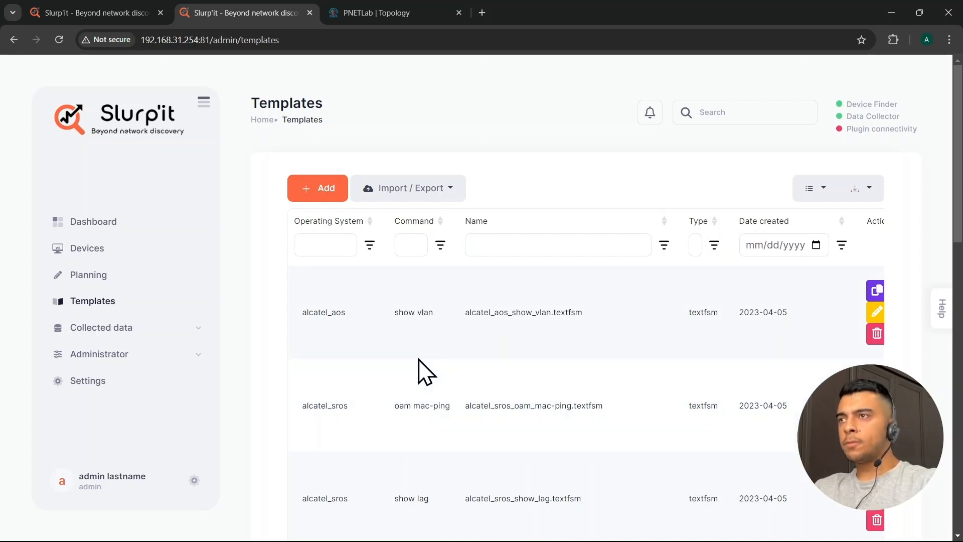
click(329, 242)
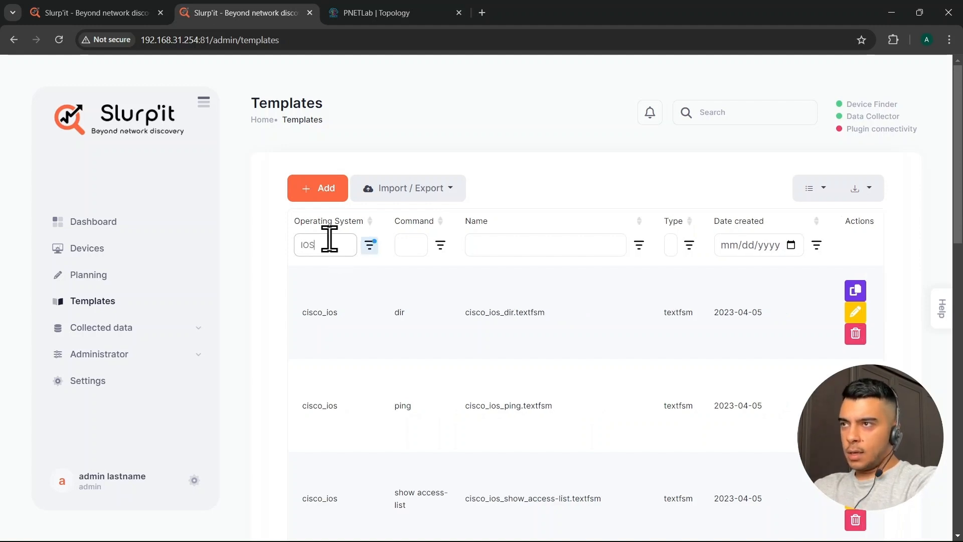
click(417, 243)
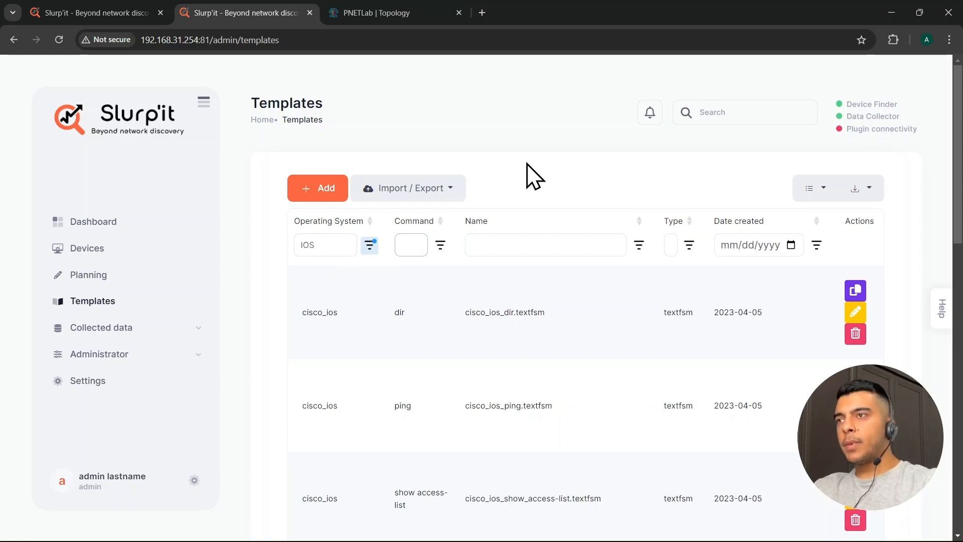
text(interface)
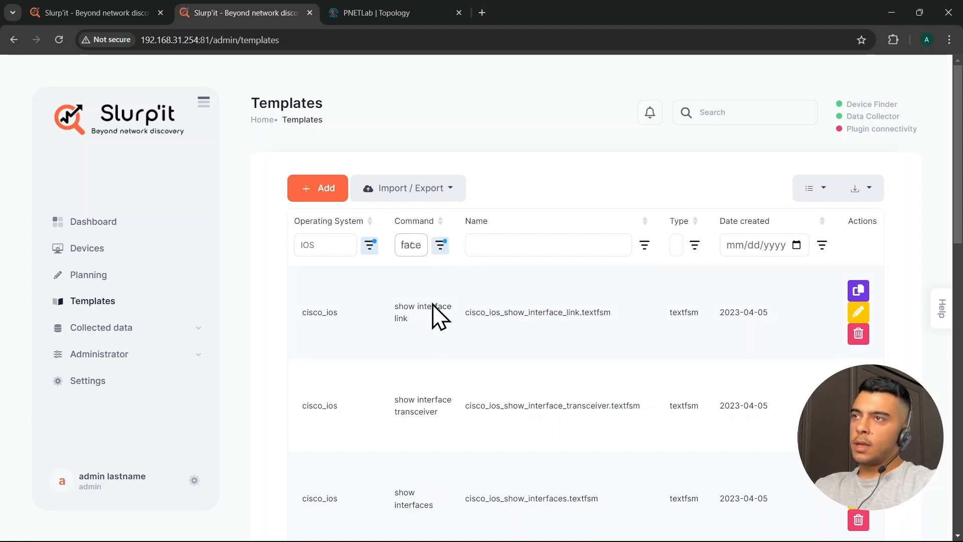
- Look through the filtered templates and open the cisco_ios "show interfaces" template for editing
scroll(426, 396, down, 1)
scroll(426, 396, down, 5)
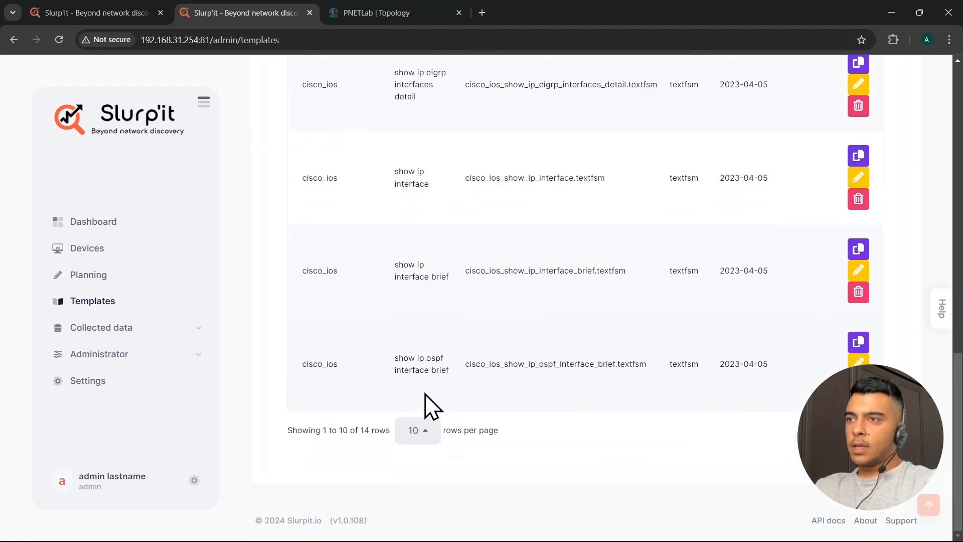
double_click(365, 430)
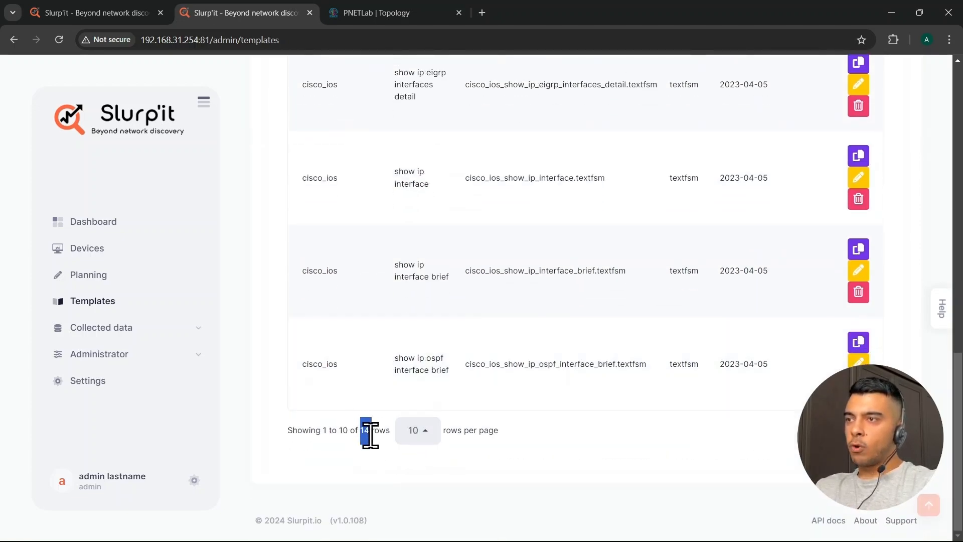
scroll(361, 451, up, 2)
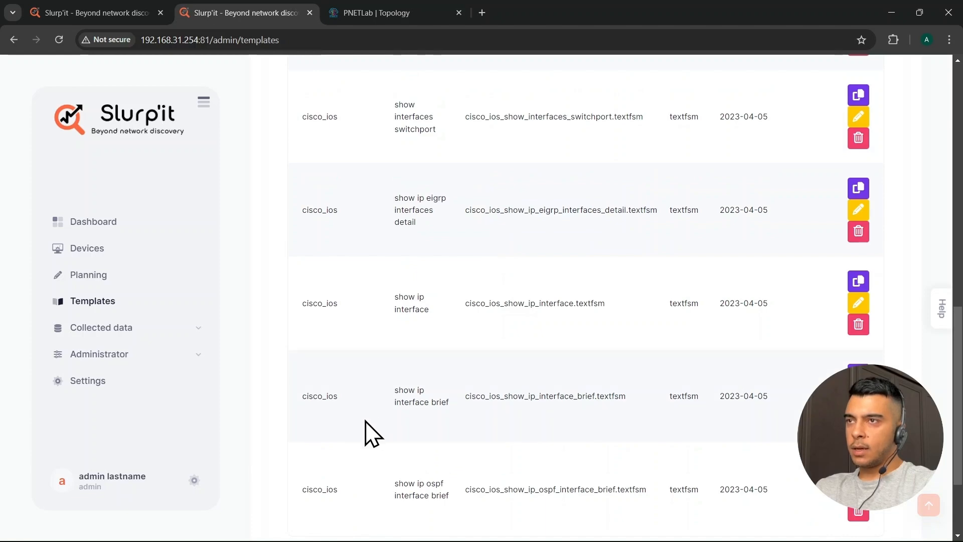
scroll(363, 426, up, 4)
scroll(370, 430, up, 10)
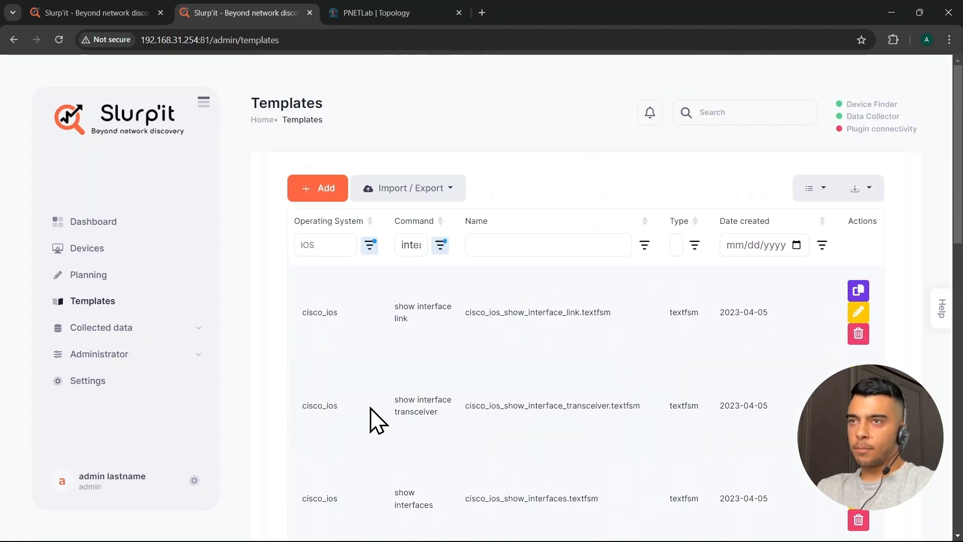
scroll(388, 391, down, 2)
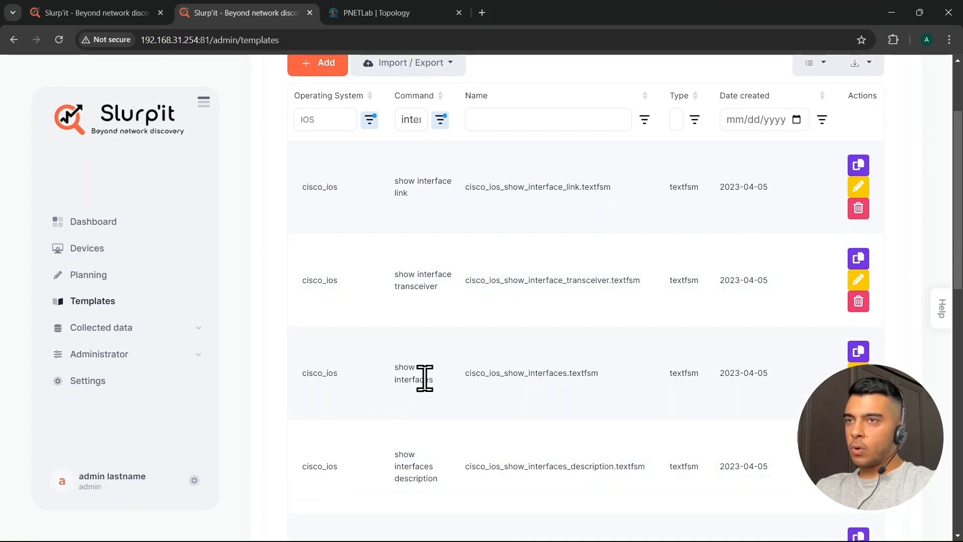
click(858, 373)
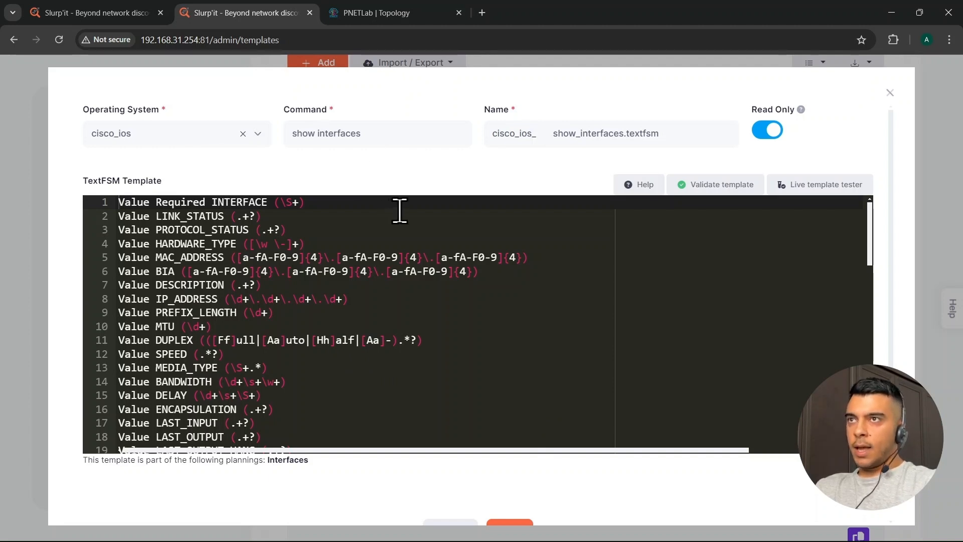
- Examine the template's name, its TextFSM Value definitions and the parsing rules down to the last line
drag(692, 133, 505, 135)
click(681, 124)
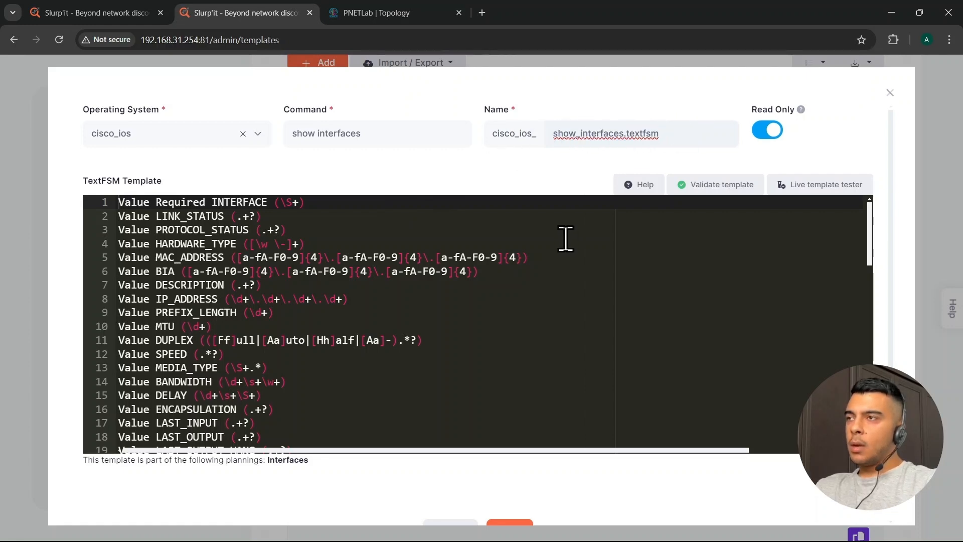
scroll(345, 358, down, 3)
scroll(273, 379, up, 3)
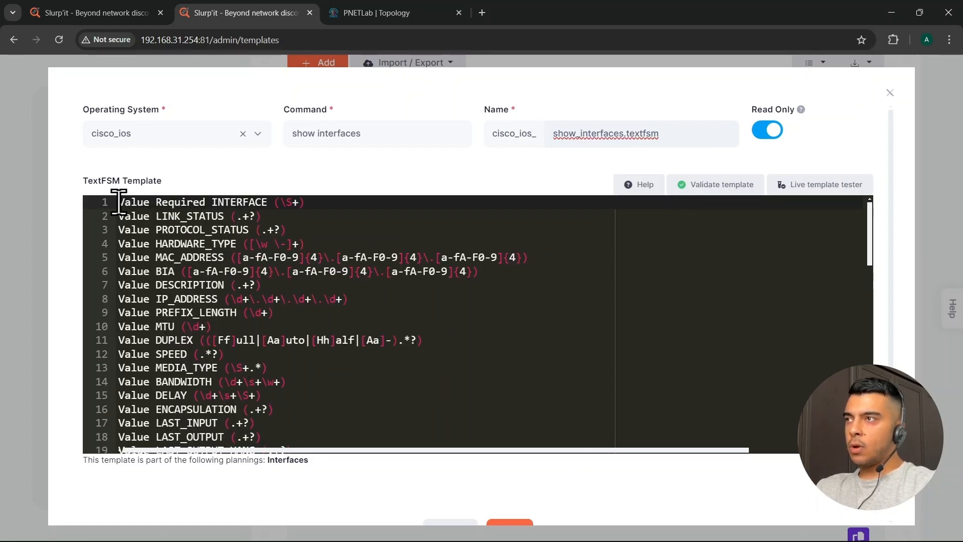
click(149, 216)
drag(165, 220, 316, 382)
scroll(311, 361, down, 2)
click(314, 382)
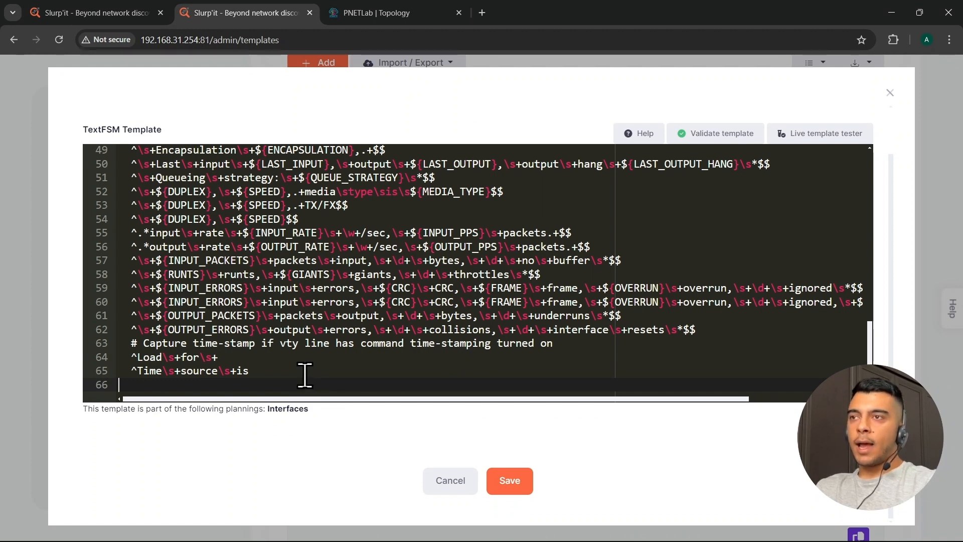
scroll(380, 394, up, 4)
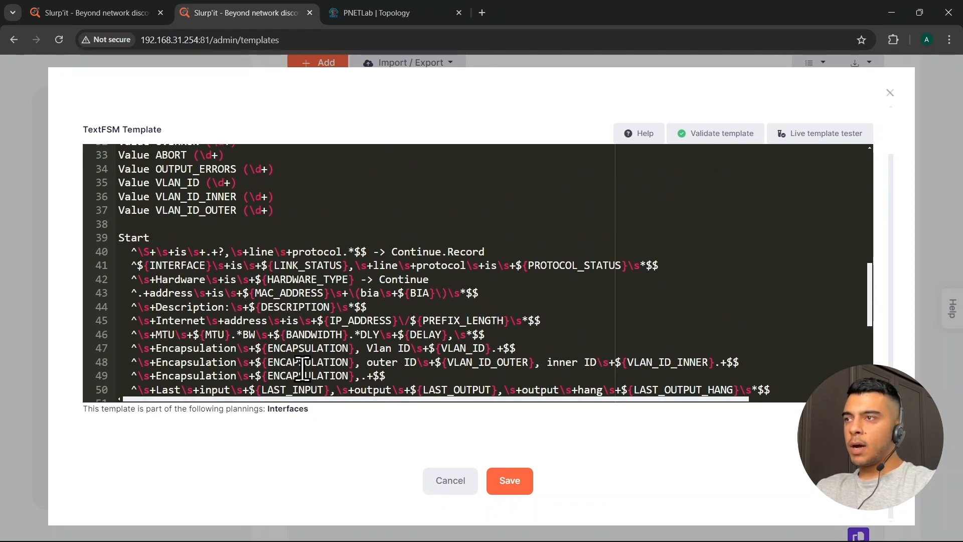
scroll(299, 367, up, 8)
scroll(299, 368, up, 1)
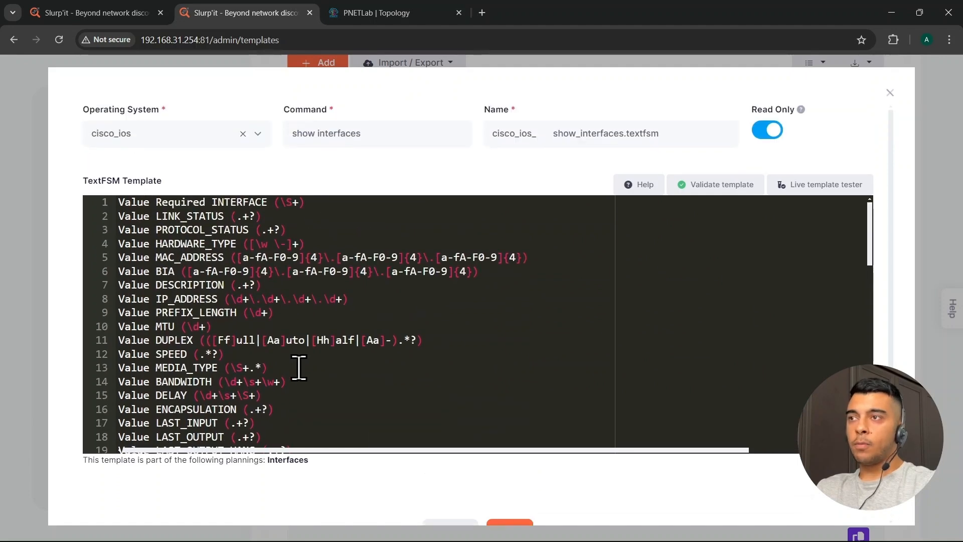
- Validate the "show interfaces" TextFSM template and review its Value definitions and Start rules
click(715, 203)
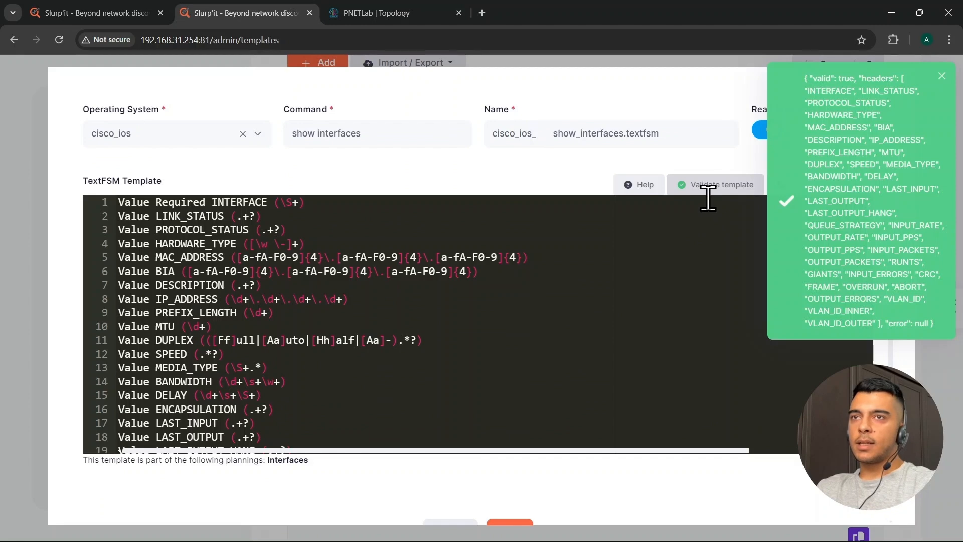
scroll(339, 365, down, 9)
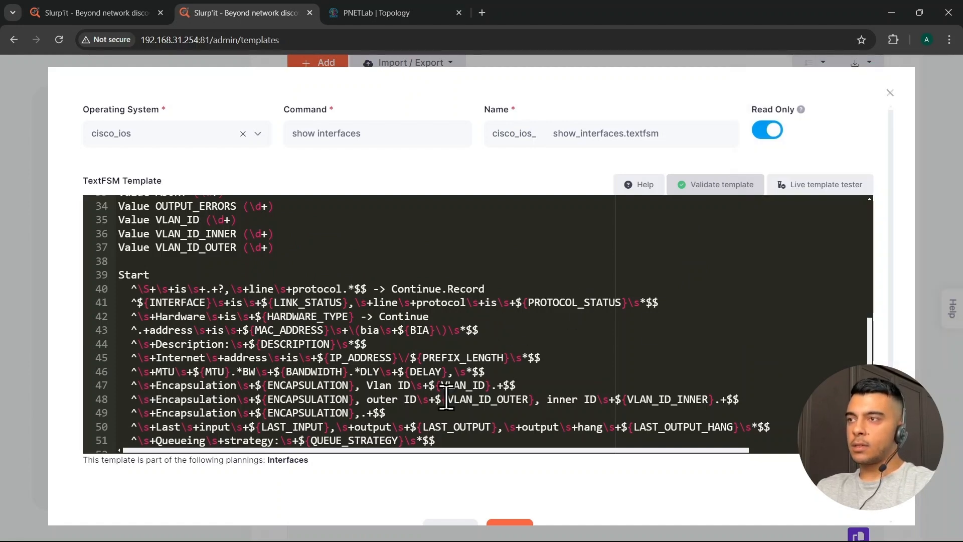
scroll(492, 350, down, 5)
scroll(441, 387, up, 4)
scroll(437, 369, up, 3)
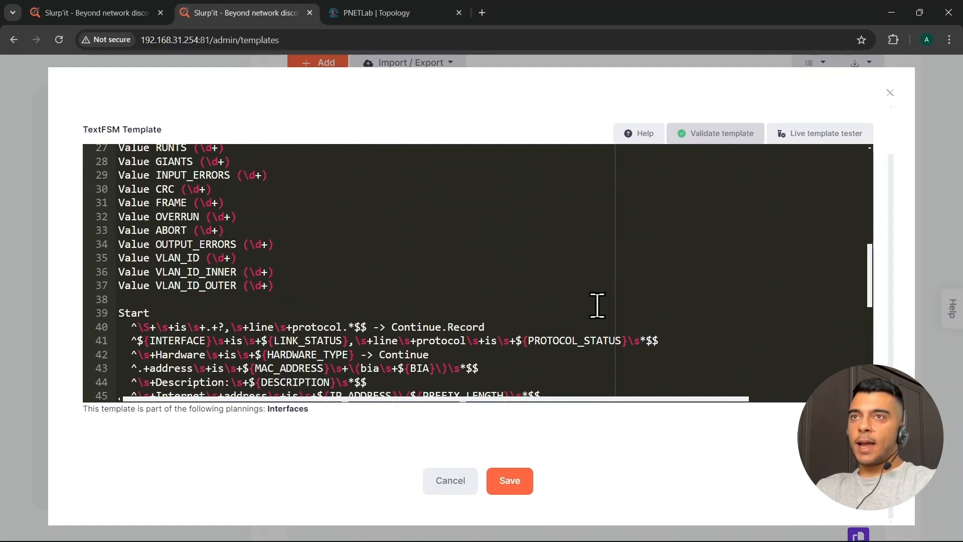
- Open the live template tester and set it to device R1 at 192.168.31.49 with the admin vault
click(808, 149)
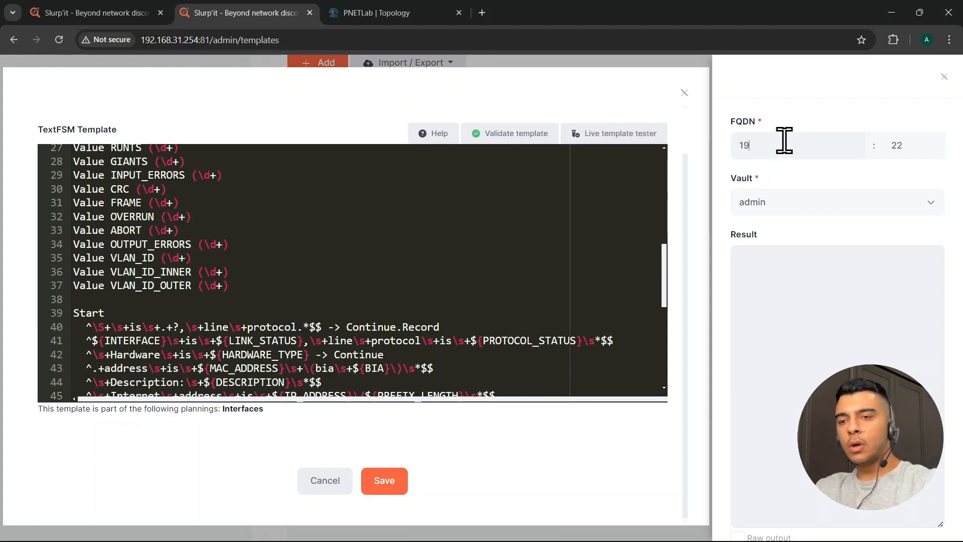
text(168.3)
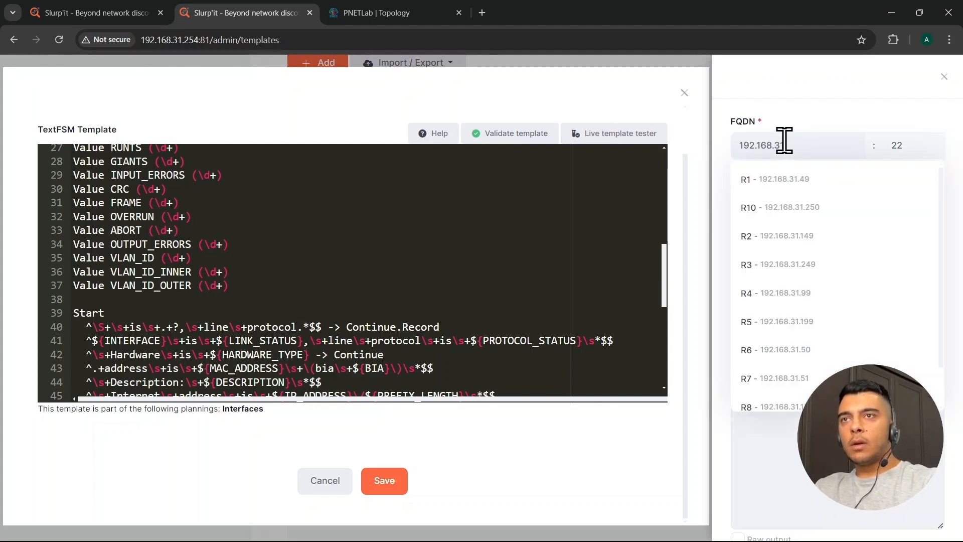
text(1.49)
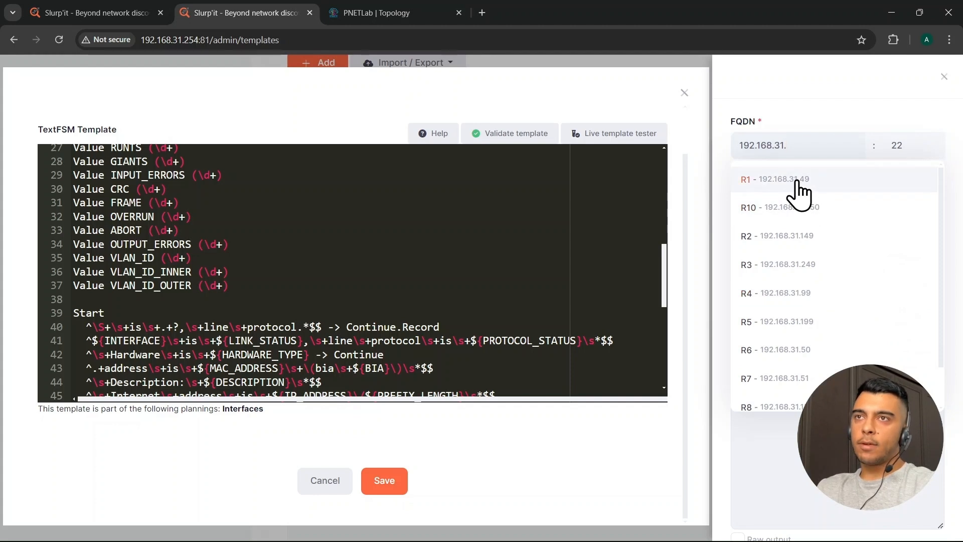
click(797, 181)
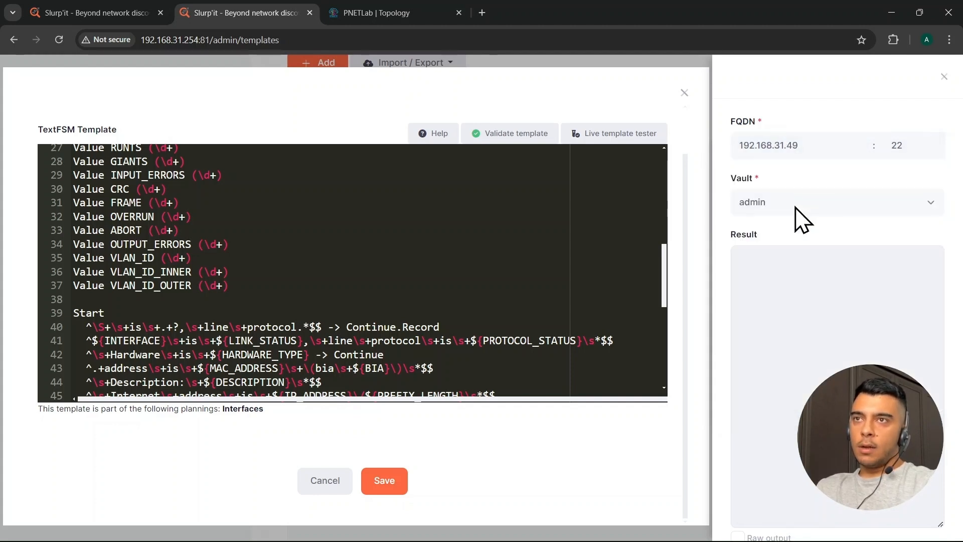
click(796, 205)
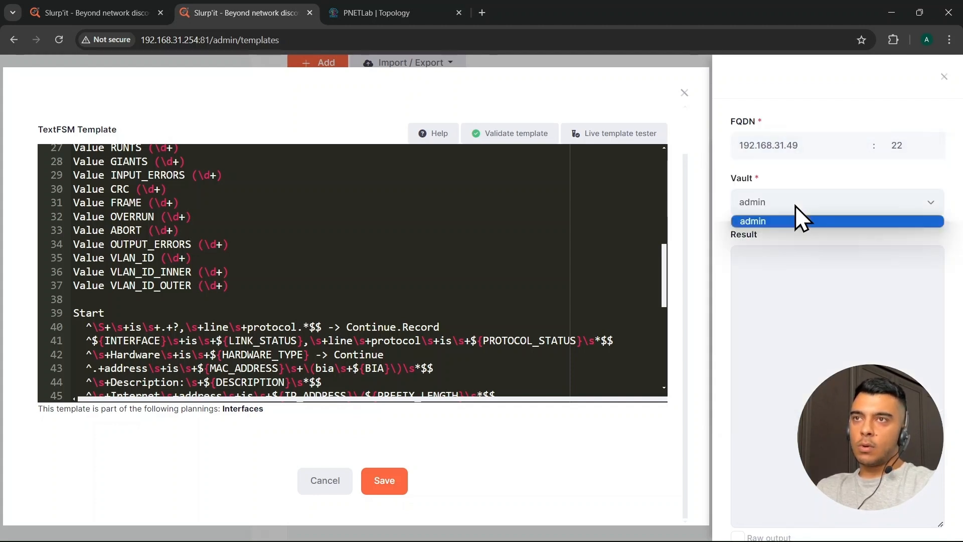
click(794, 203)
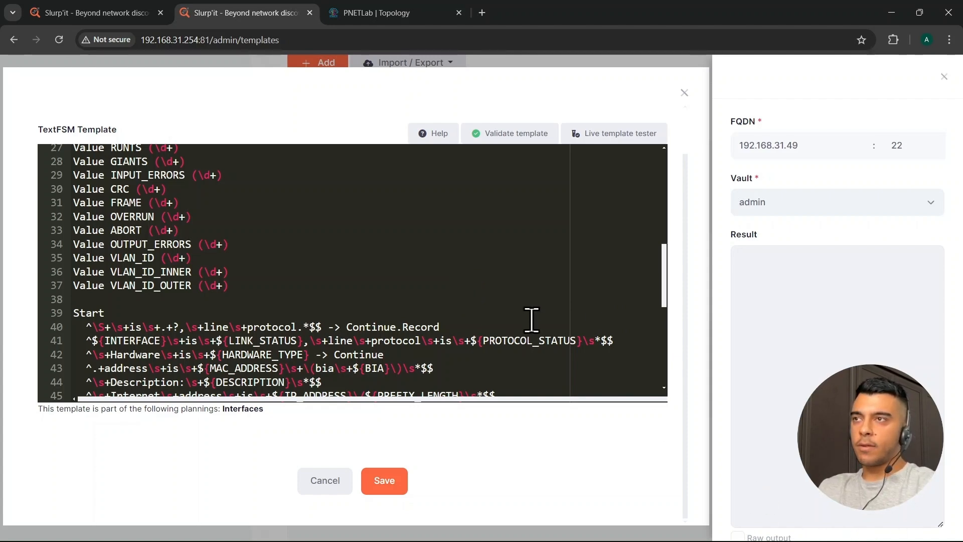
- Shrink the page to 80%, run the live test against the device and review the parsed interface results
key(ctrl+minus)
key(ctrl+minus)
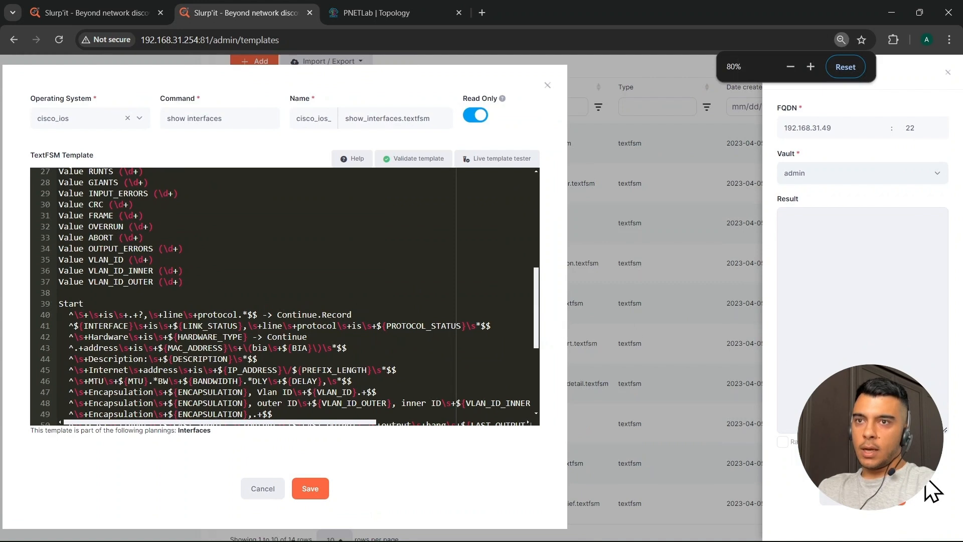
click(893, 505)
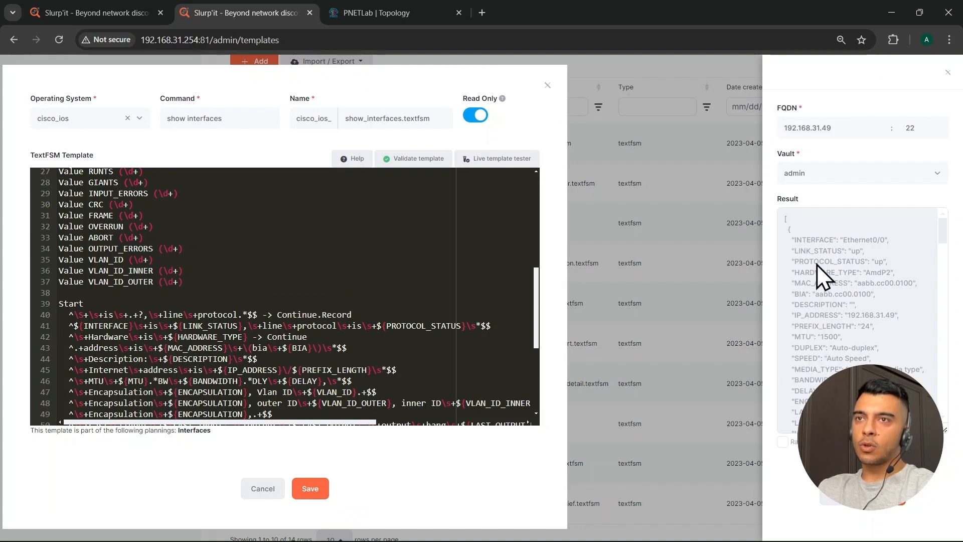
scroll(822, 271, down, 6)
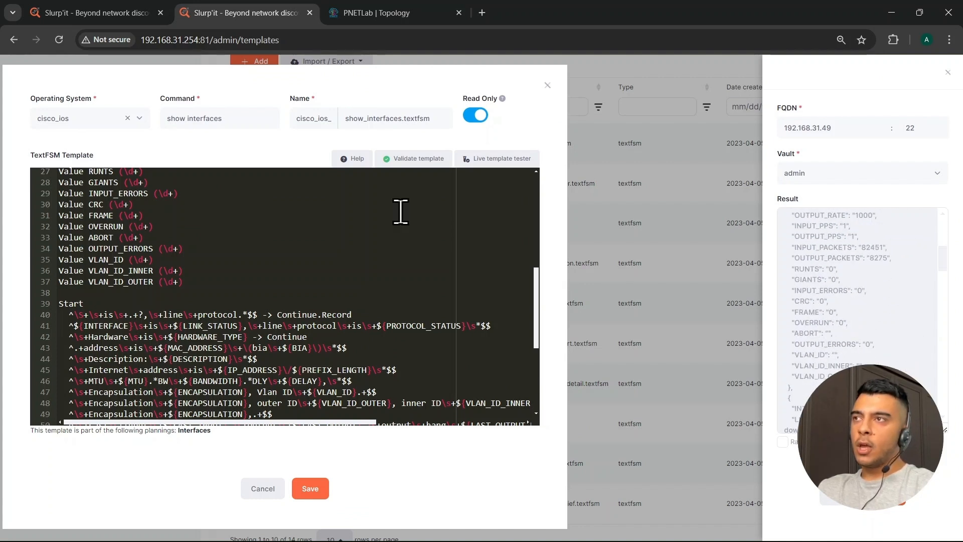
drag(238, 117, 164, 118)
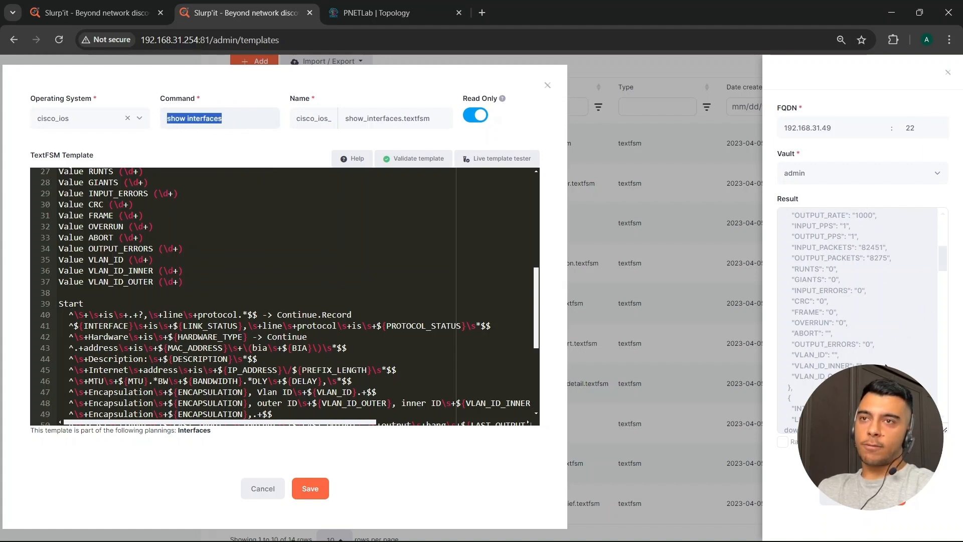
click(945, 333)
drag(945, 334, 935, 243)
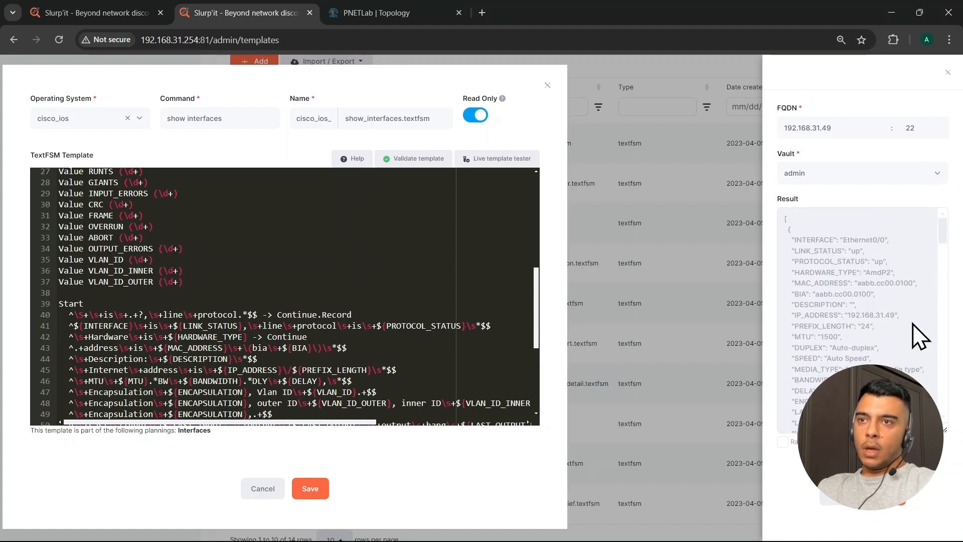
- Enable raw output, rerun the "show interfaces" live test and read through the unparsed device output
click(784, 444)
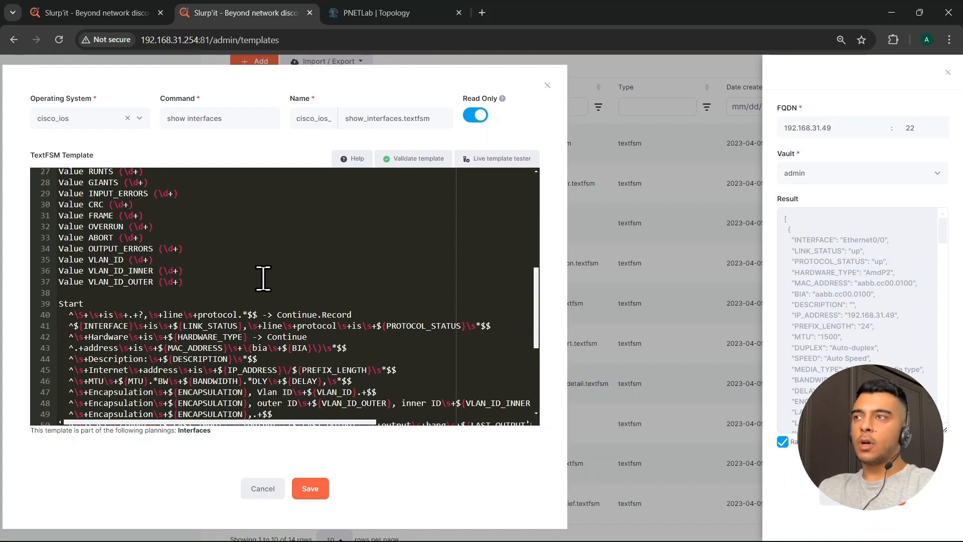
drag(215, 120, 162, 118)
click(188, 118)
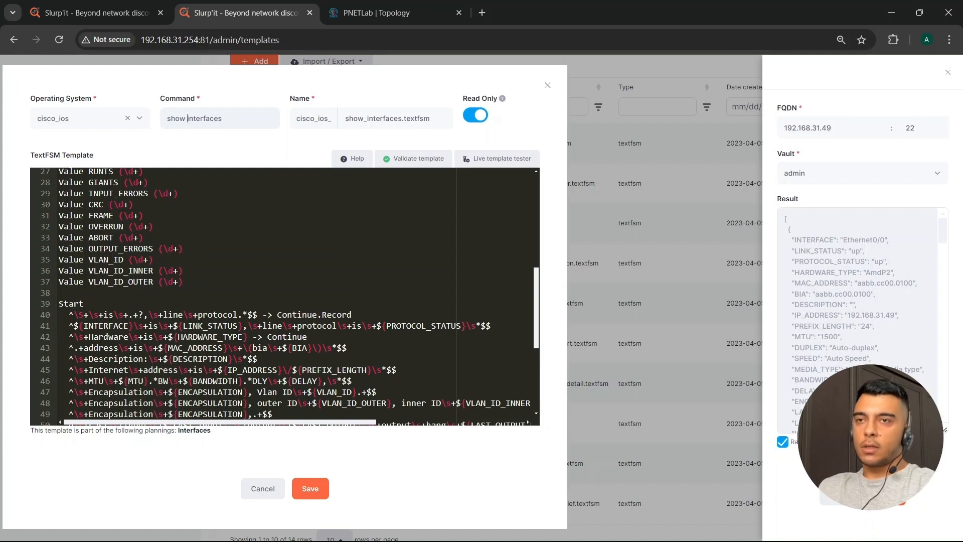
click(894, 505)
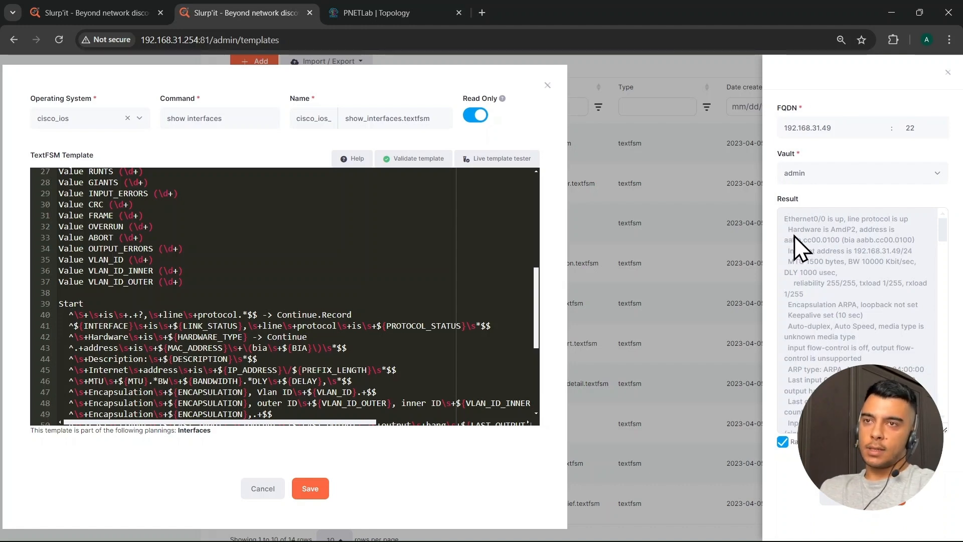
scroll(802, 258, down, 5)
scroll(805, 264, down, 3)
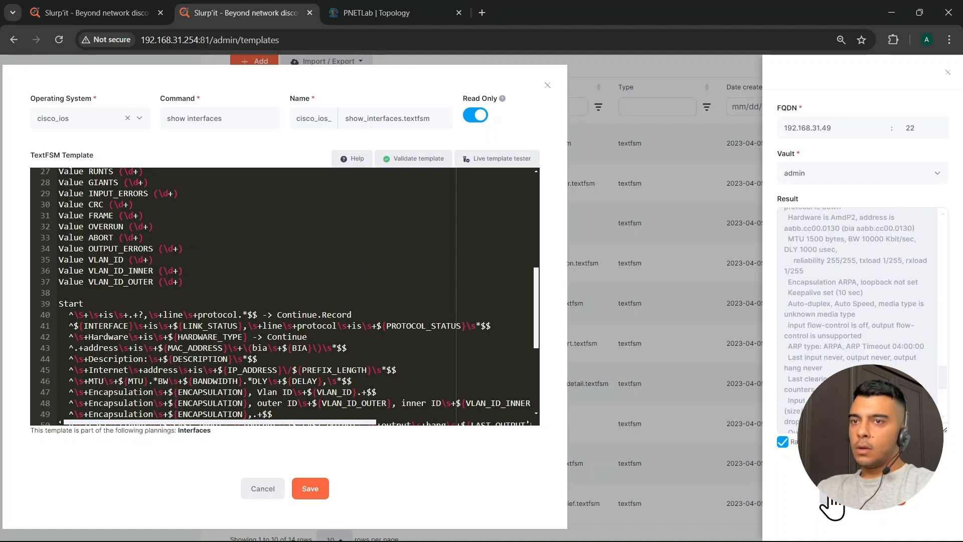
- Close the live tester, leave the template without saving and reset the page zoom to its default
click(699, 503)
click(451, 489)
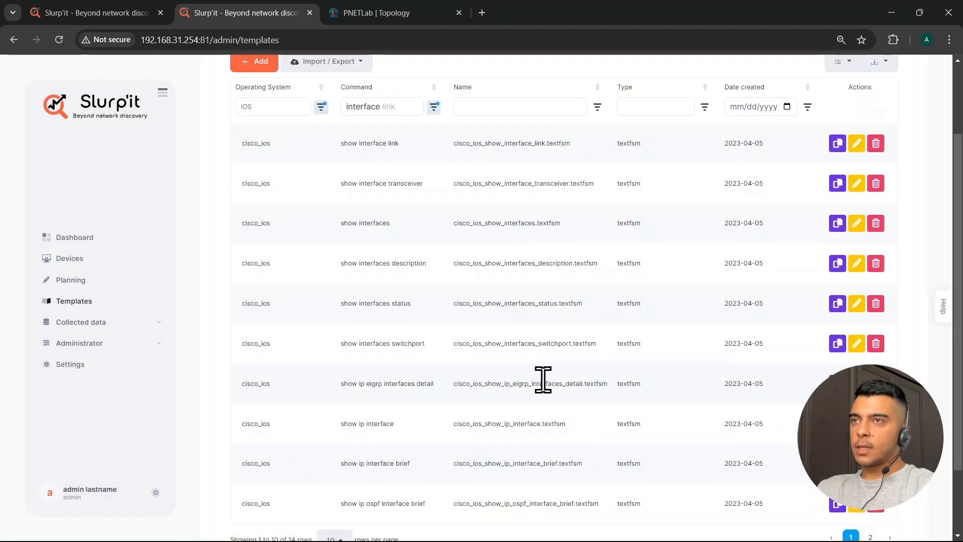
click(841, 39)
click(846, 62)
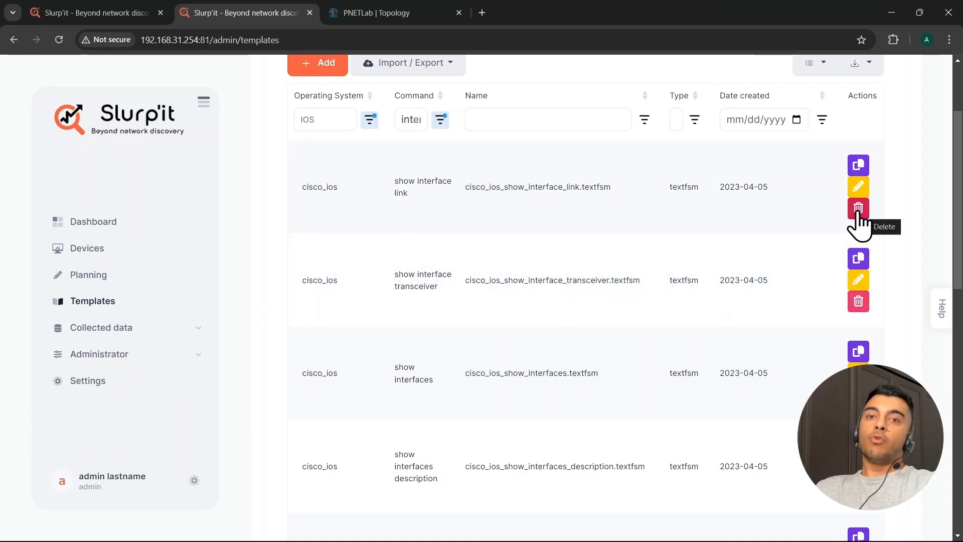
- Copy the cisco_ios "show interface link" template
click(859, 166)
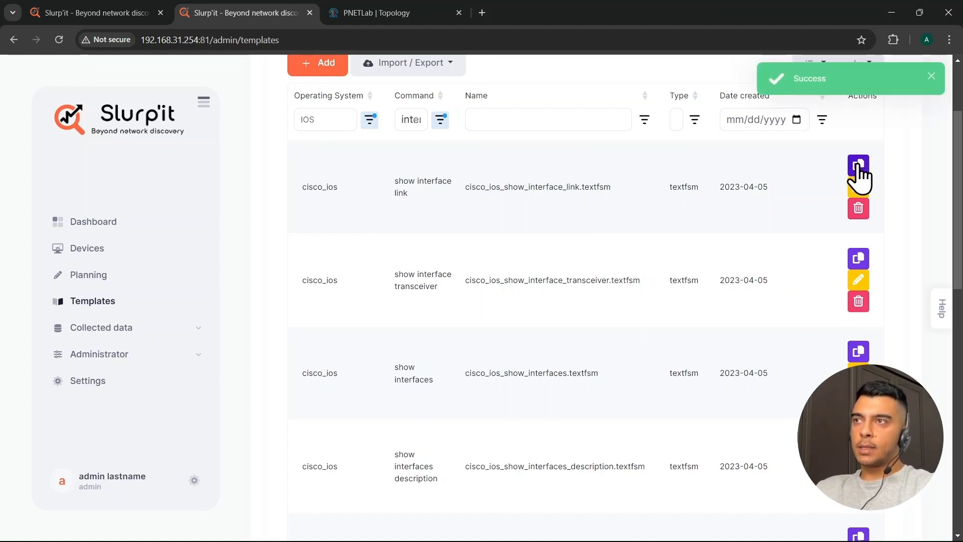
- View the blank form for adding a template, leave it without saving, and check the template import and export options
scroll(422, 256, up, 3)
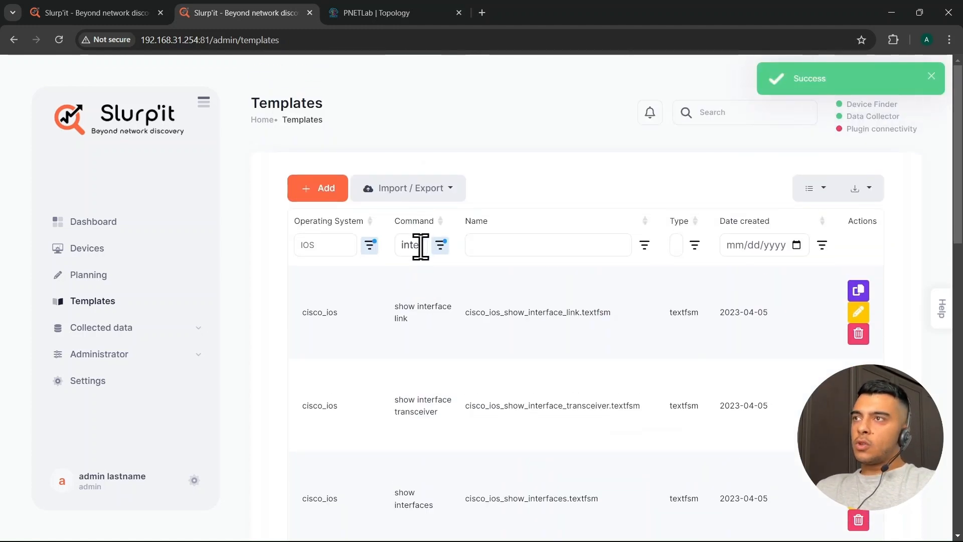
click(321, 191)
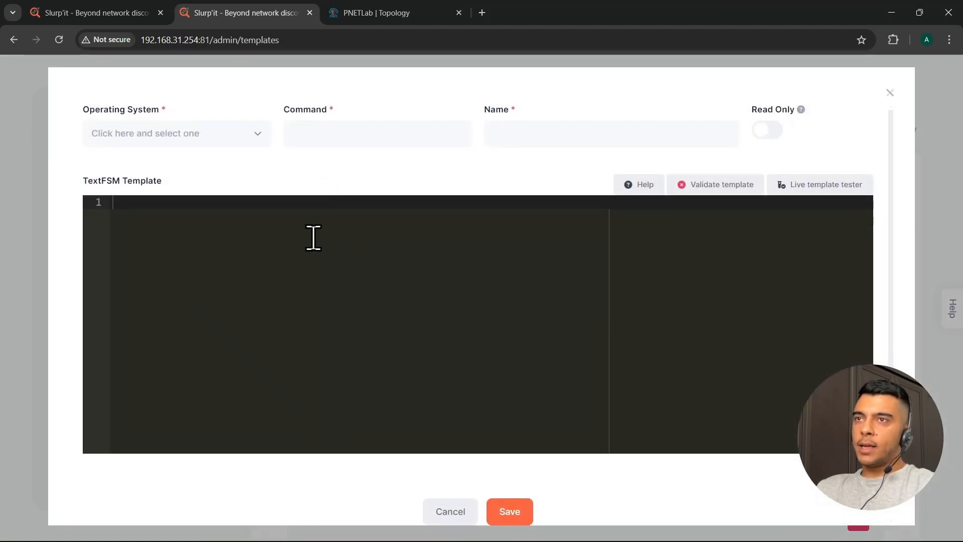
click(450, 511)
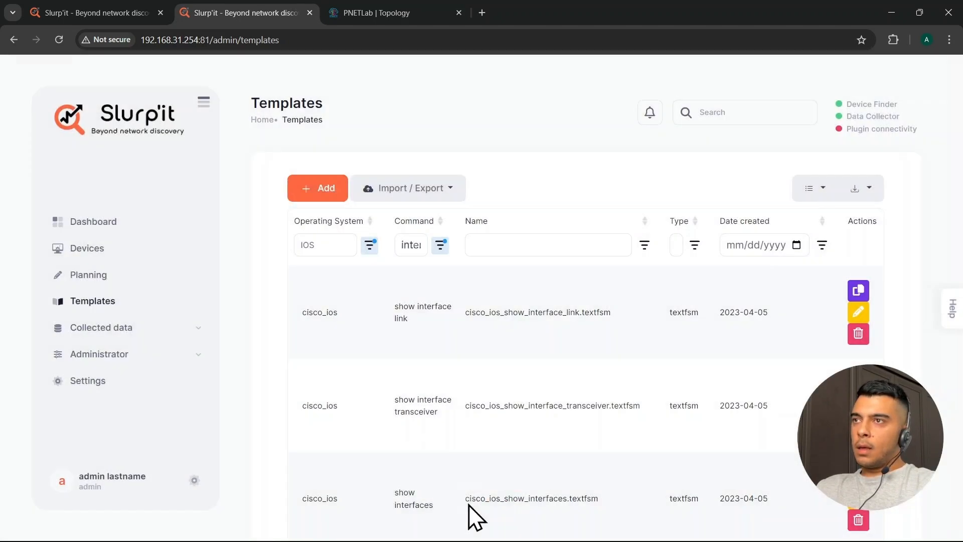
click(452, 194)
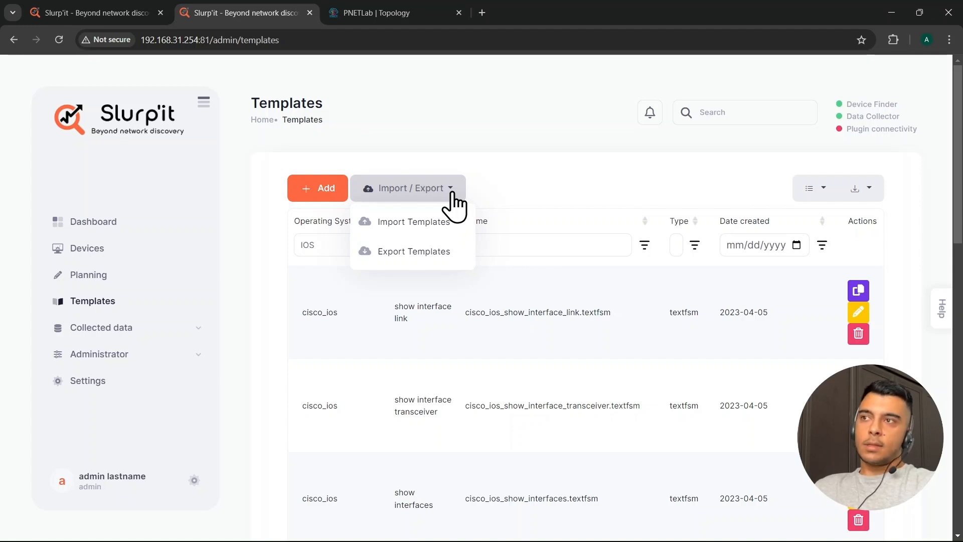
click(385, 339)
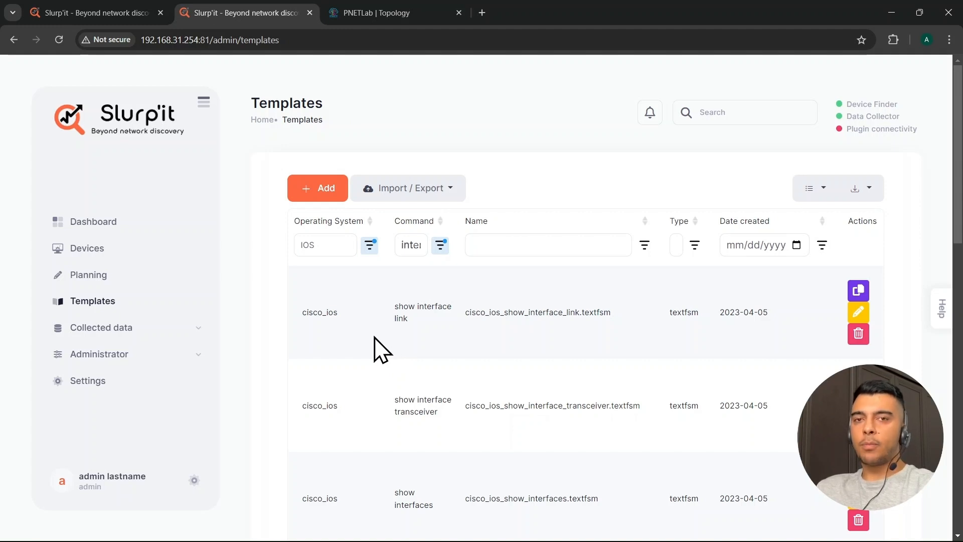